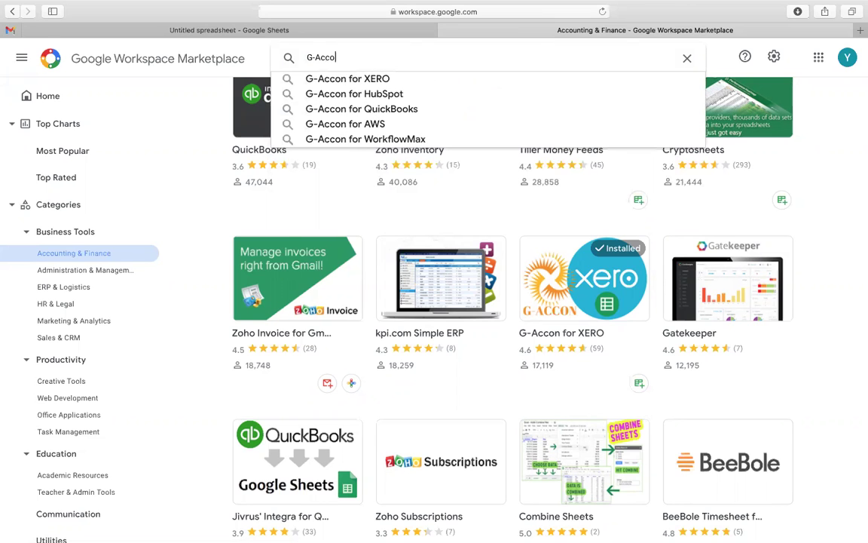
Search the marketplace for G-Accon and open the G-Accon for XERO add-on listing.
type("ccon")
key("Return")
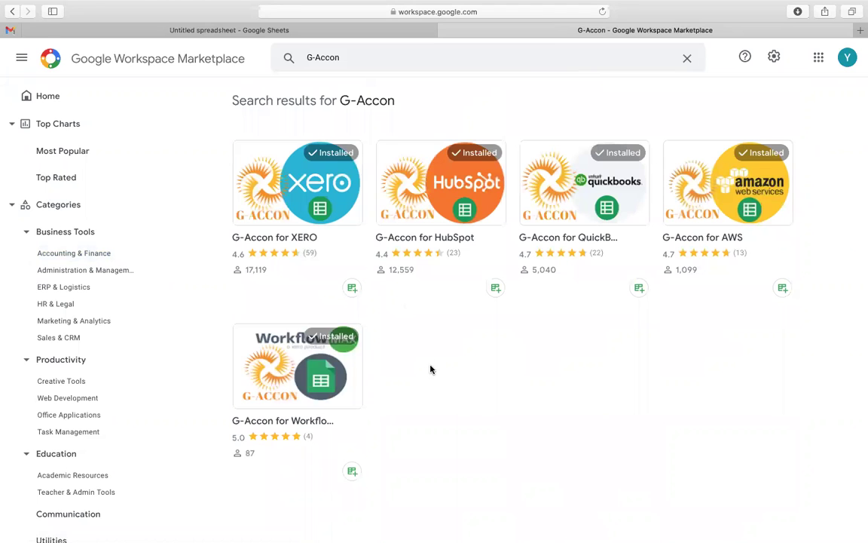
left_click(313, 178)
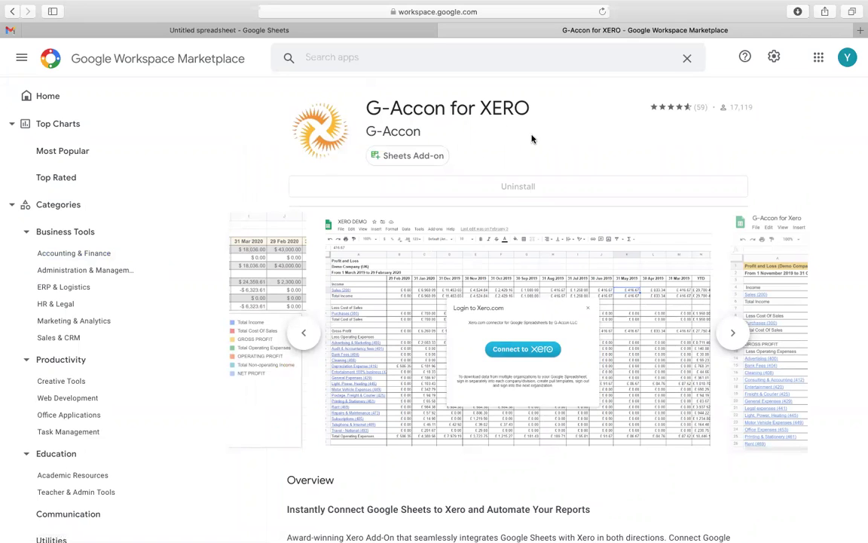
Look through the preview images of the G-Accon for XERO add-on, up to the one on extracting Xero data.
left_click(735, 335)
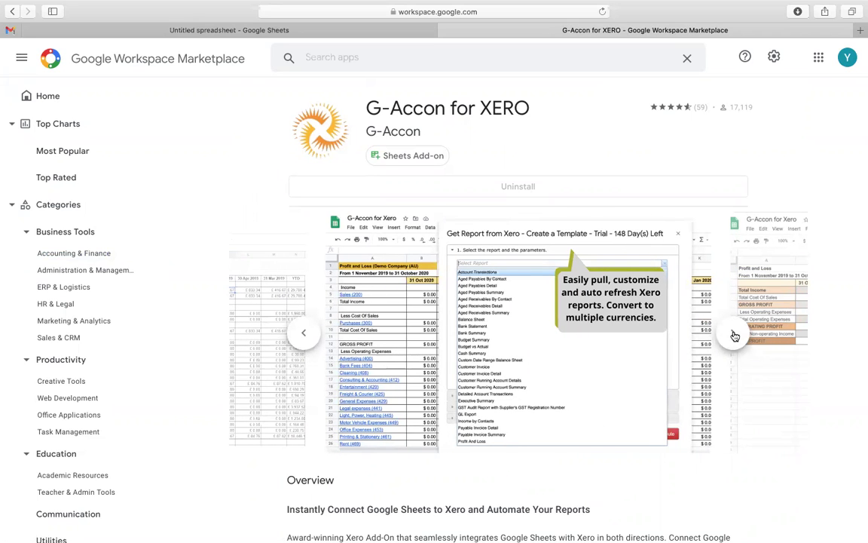
left_click(735, 335)
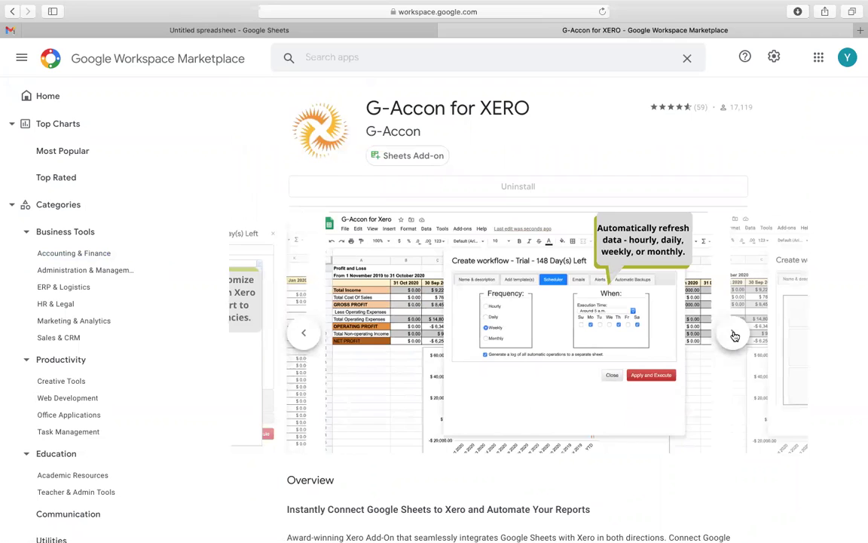
left_click(735, 335)
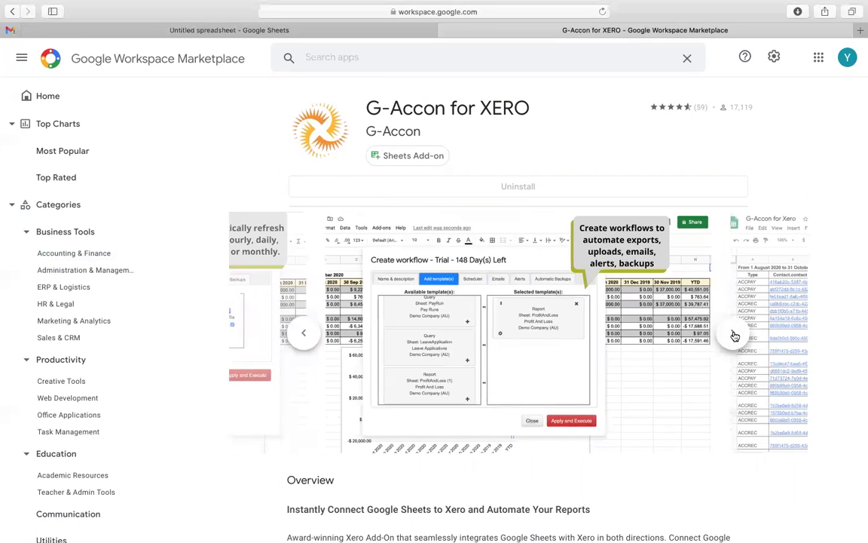
left_click(735, 336)
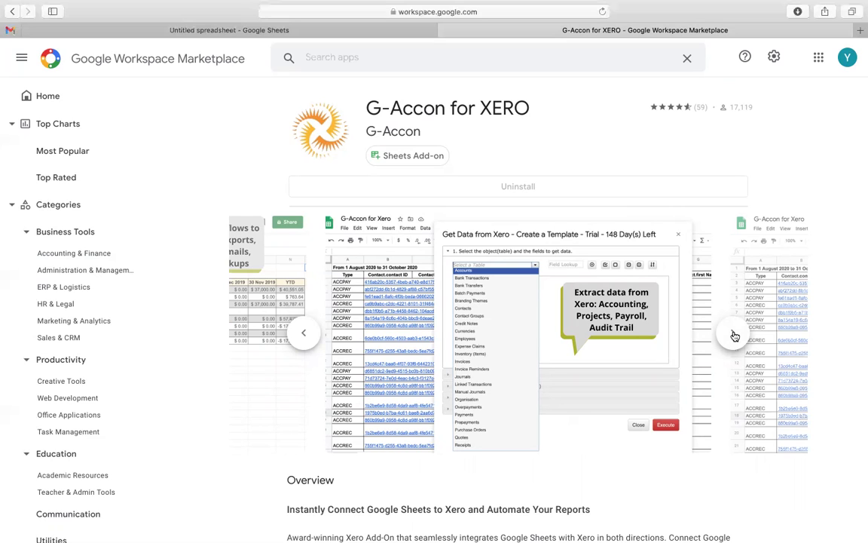
Switch to the untitled spreadsheet and pull the Profit And Loss standard report from Xero with its default parameters.
left_click(291, 33)
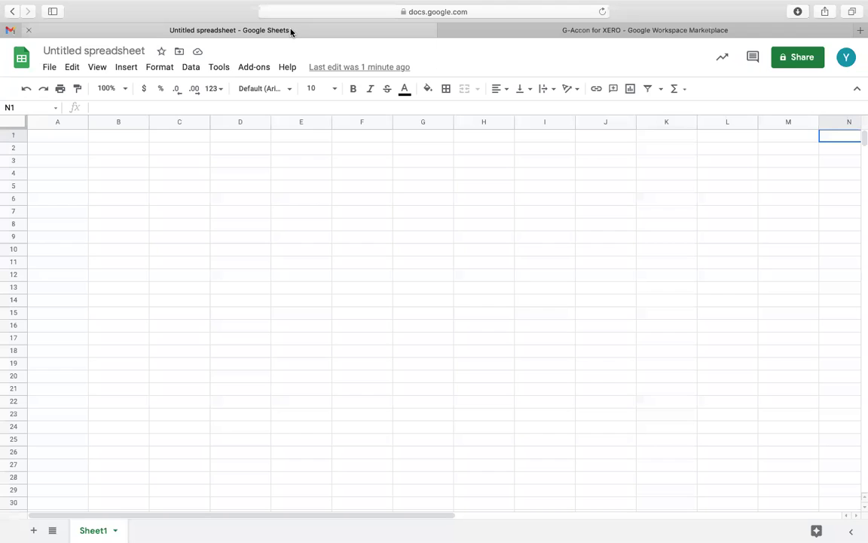
left_click(256, 68)
mouse_move(326, 199)
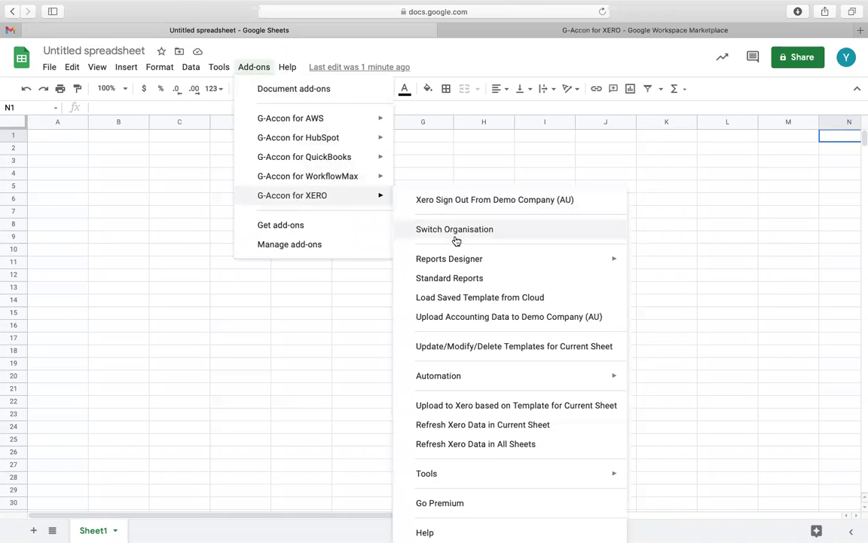
left_click(465, 280)
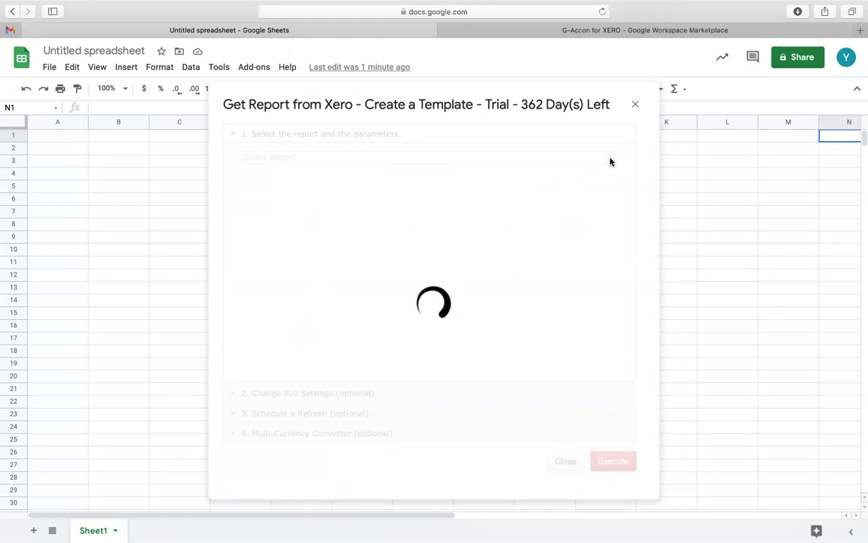
left_click(610, 162)
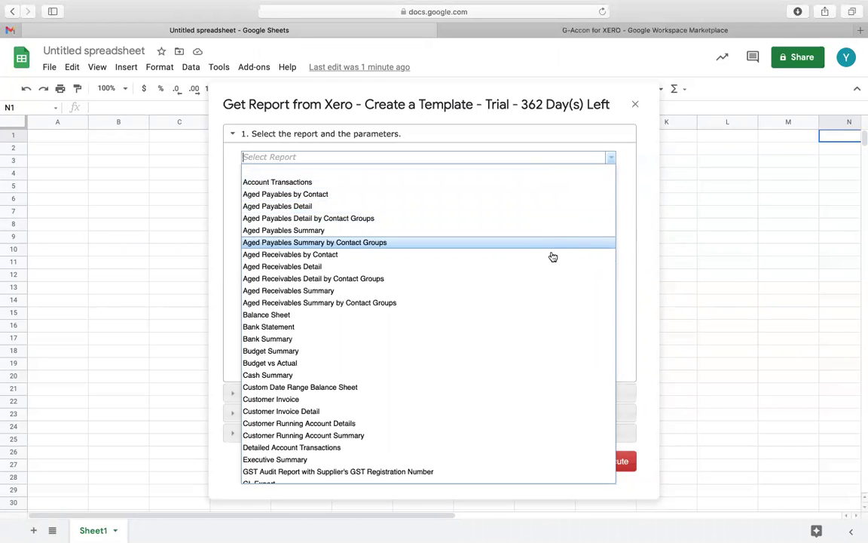
scroll(556, 321, "down", 4)
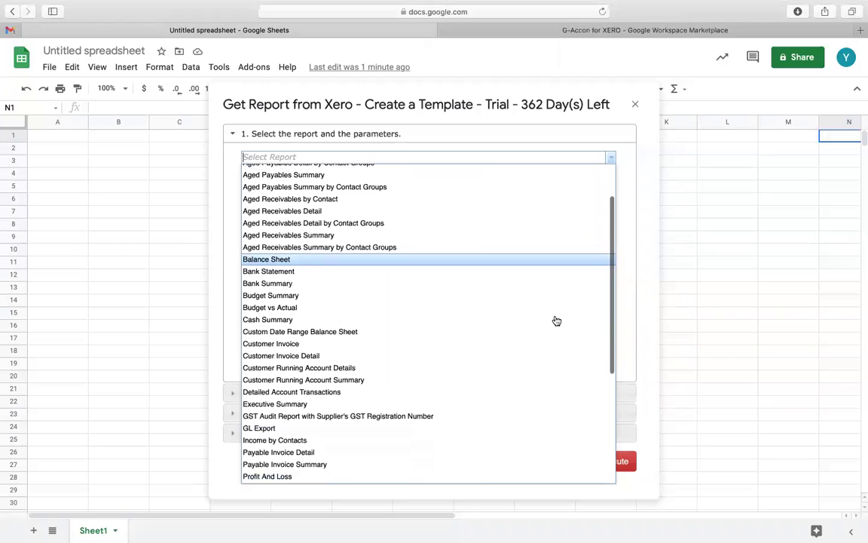
scroll(556, 321, "down", 4)
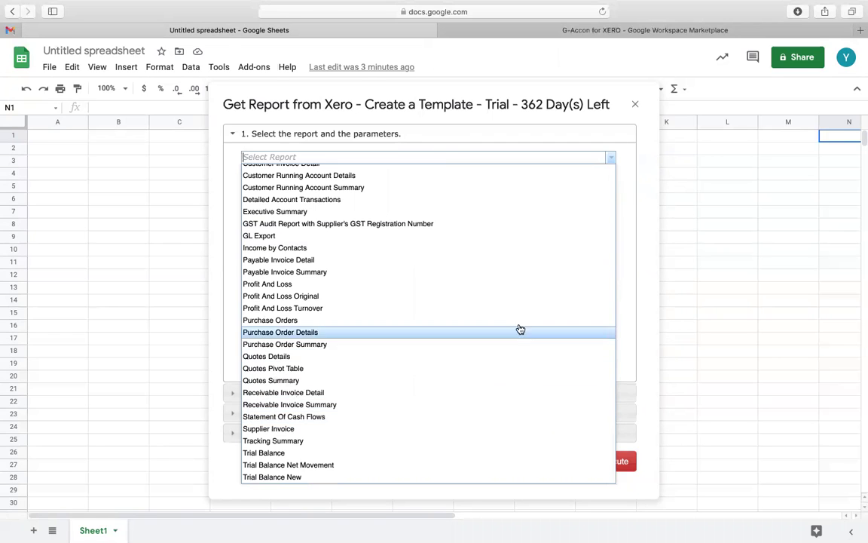
left_click(505, 285)
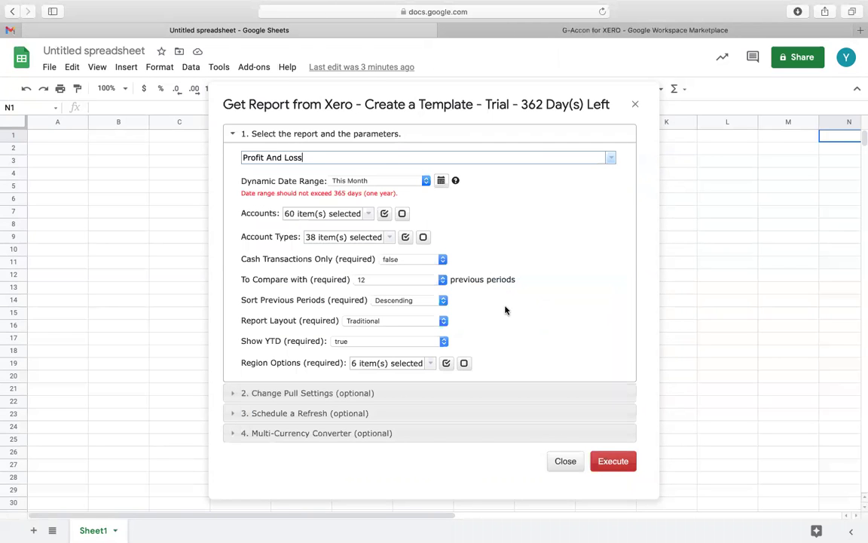
left_click(612, 461)
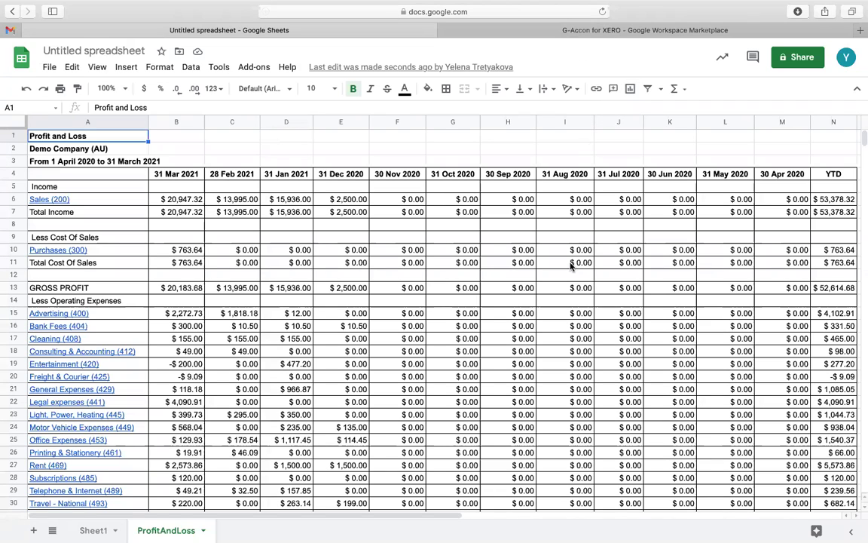
Design a Xero accounting report on the Invoices table with all fields selected and pull it into the spreadsheet.
left_click(262, 67)
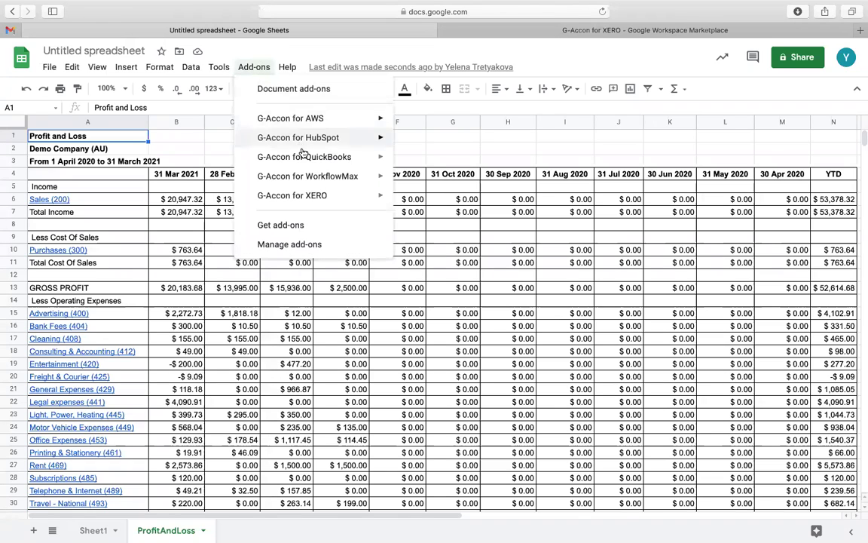
mouse_move(327, 201)
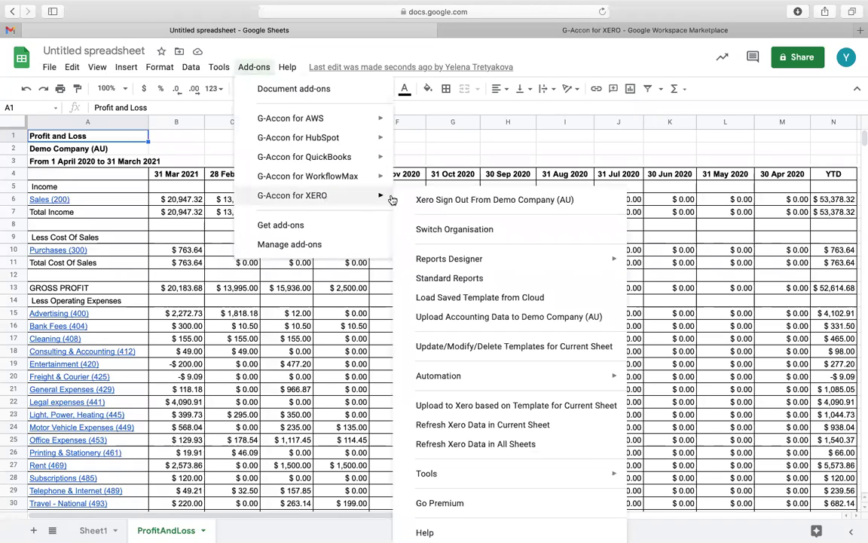
mouse_move(449, 259)
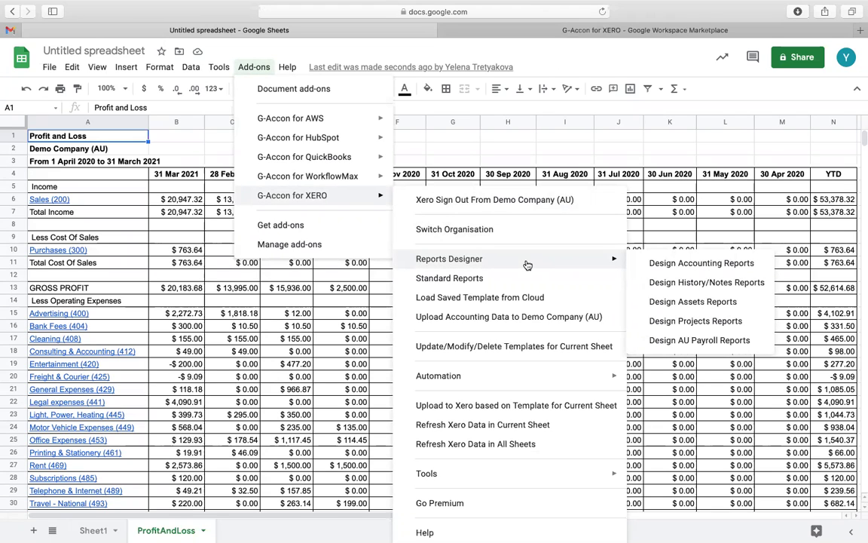
left_click(659, 265)
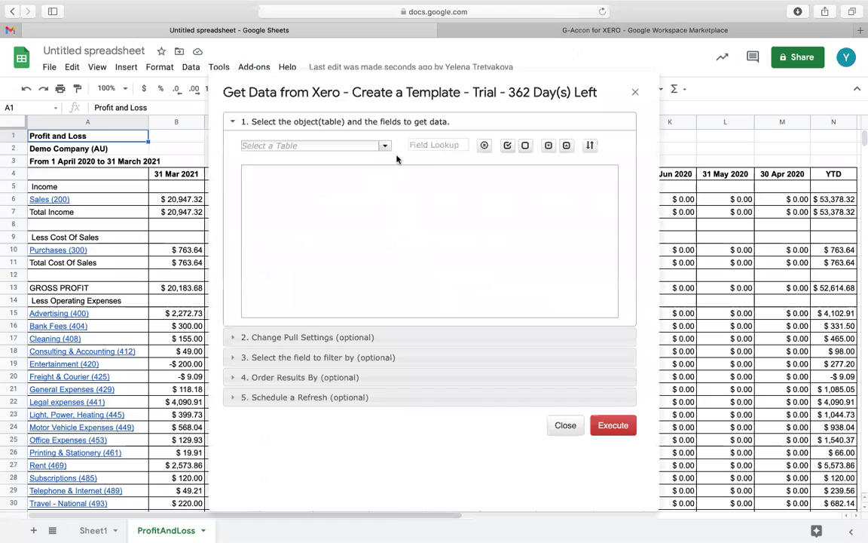
left_click(387, 146)
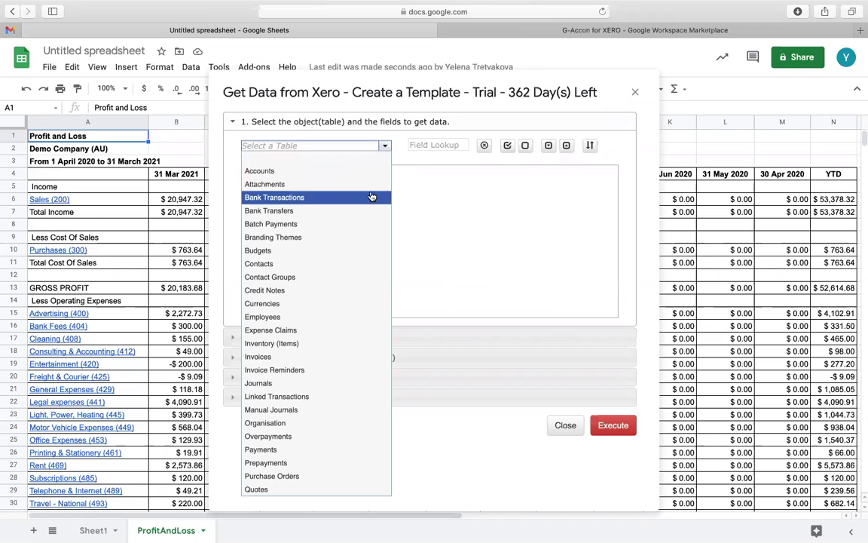
left_click(371, 358)
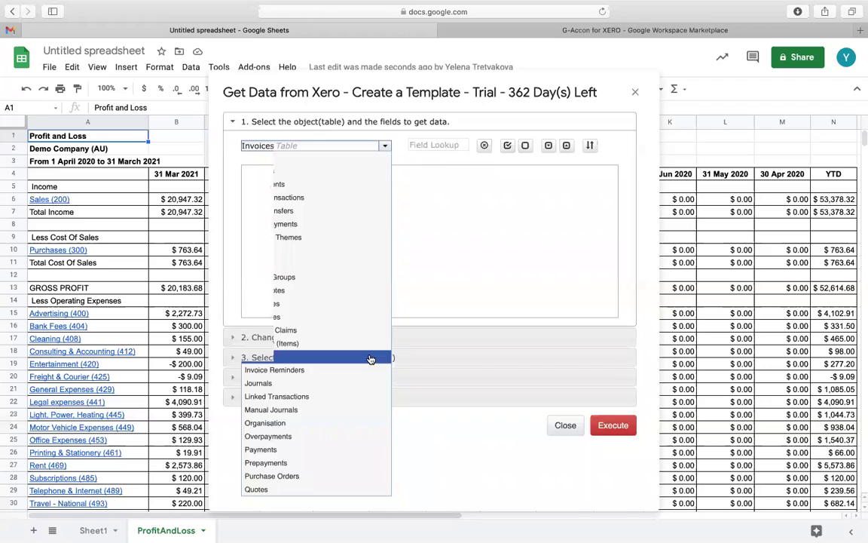
left_click(508, 145)
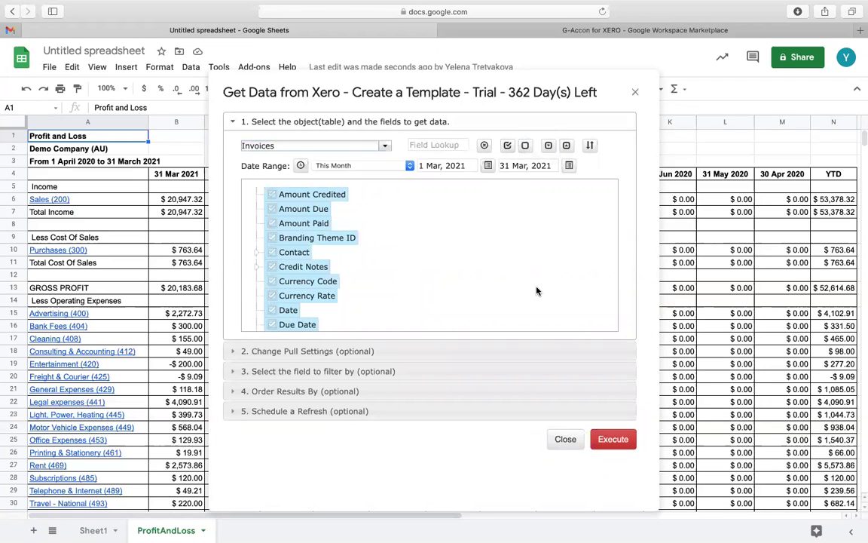
left_click(622, 439)
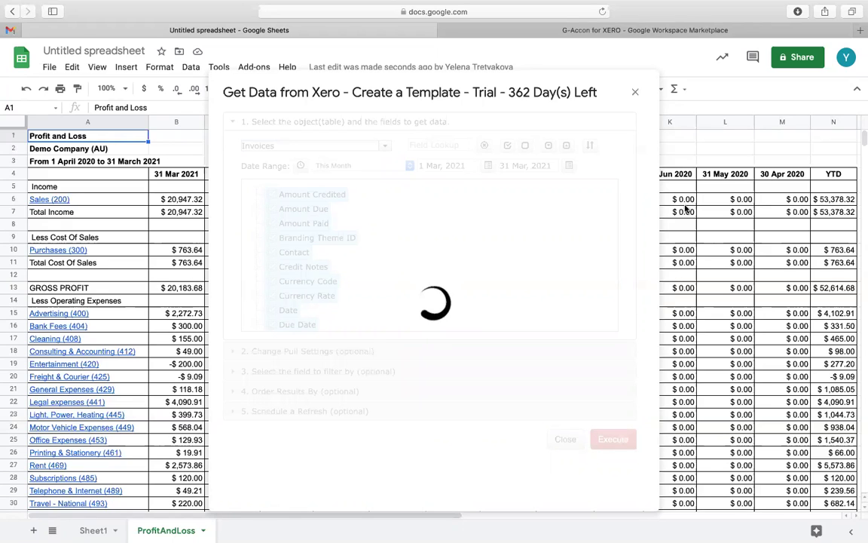
mouse_move(629, 6)
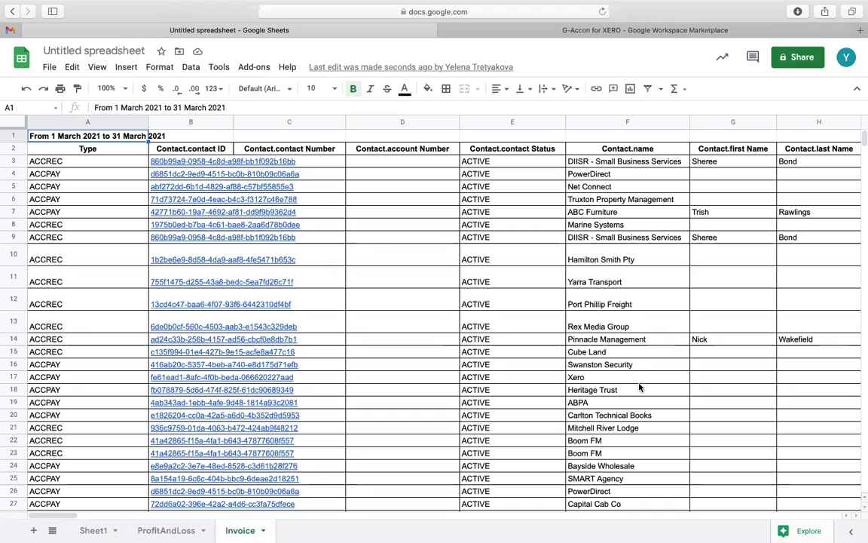
Start a new G-Accon for XERO automation workflow and name it "workflow".
left_click(257, 68)
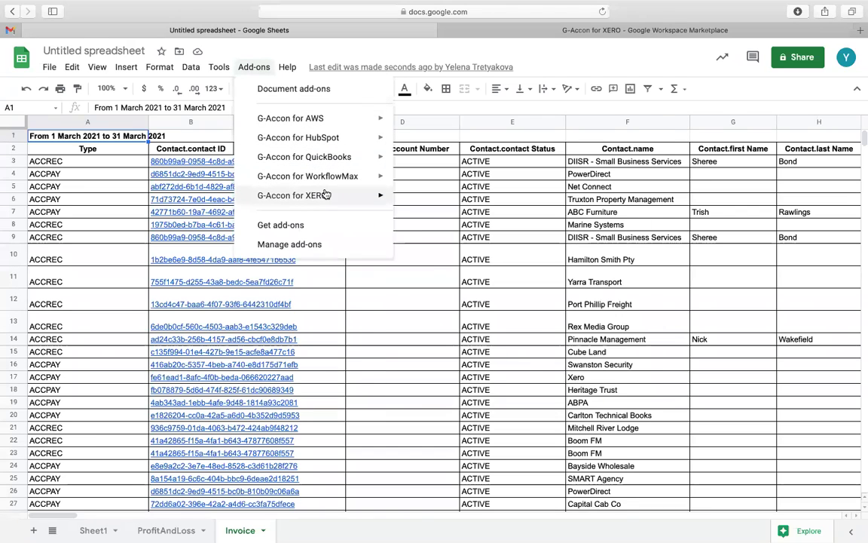
mouse_move(422, 256)
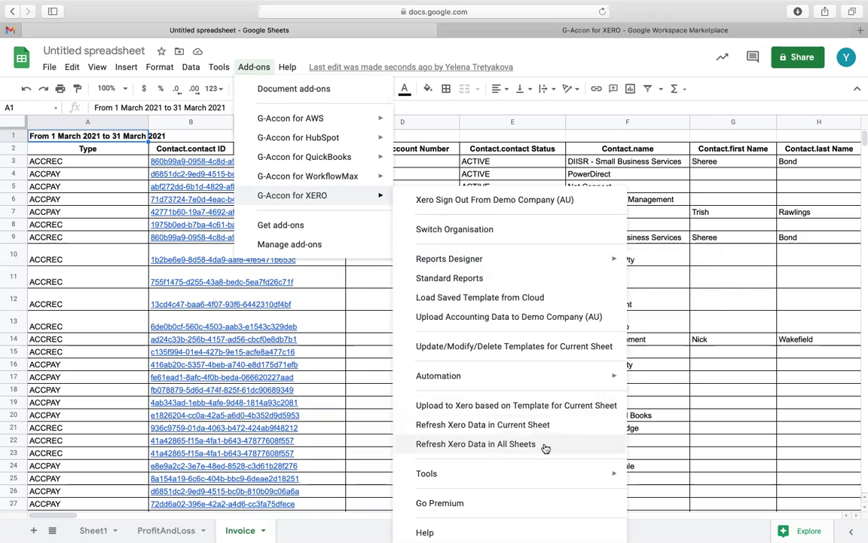
mouse_move(485, 375)
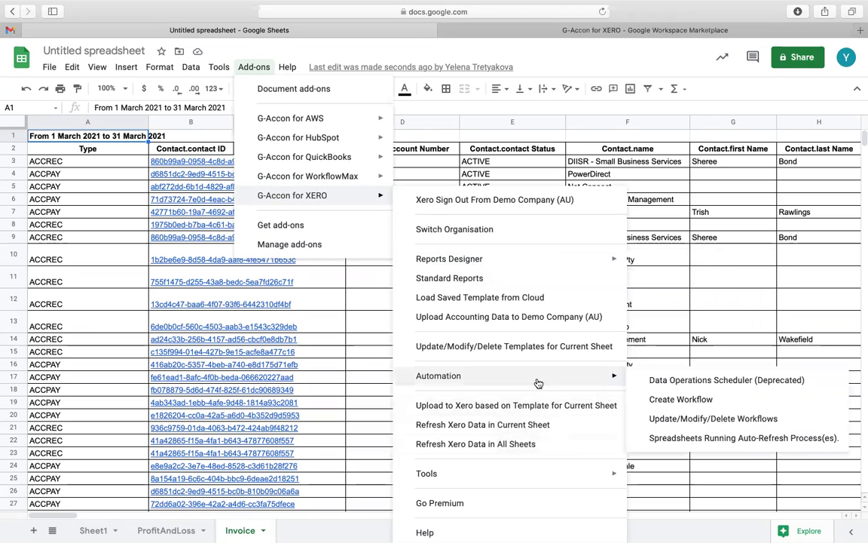
left_click(661, 402)
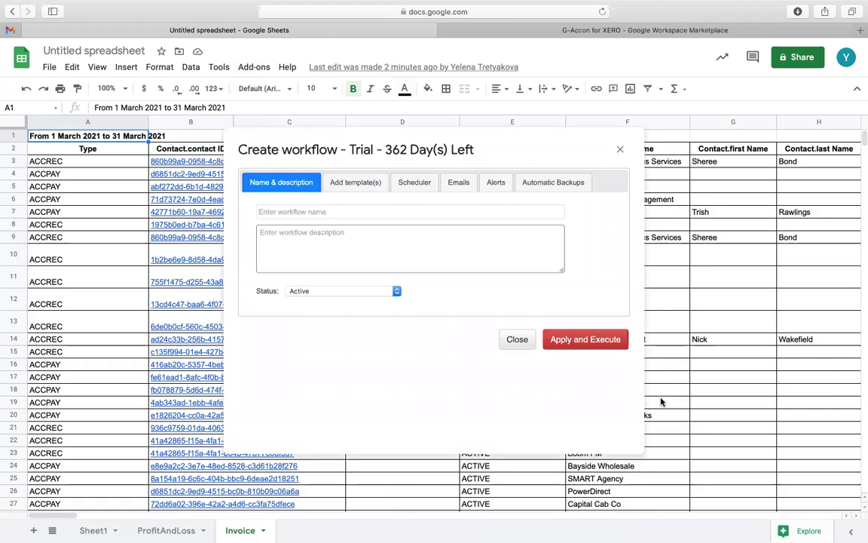
left_click(447, 211)
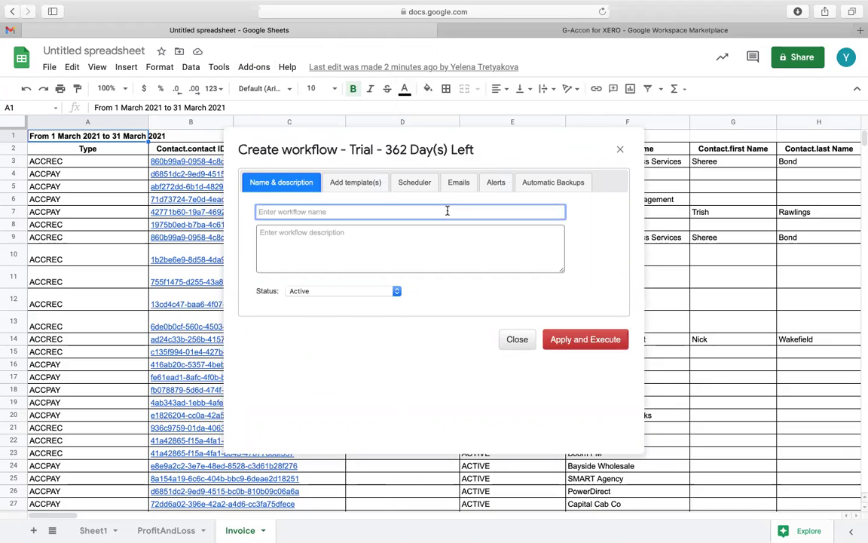
type("workflow")
Set the workflow's refresh frequency to Weekly and add the Invoice sheet's query template to it.
left_click(421, 181)
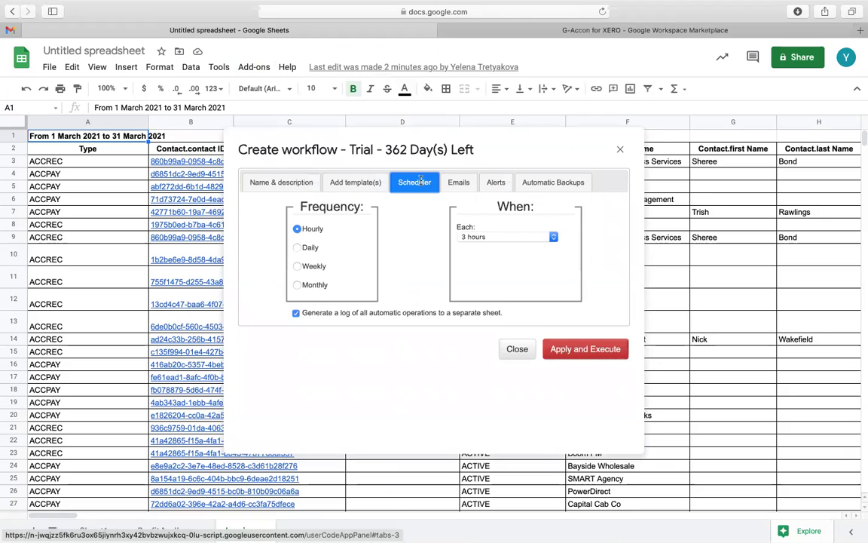
left_click(298, 284)
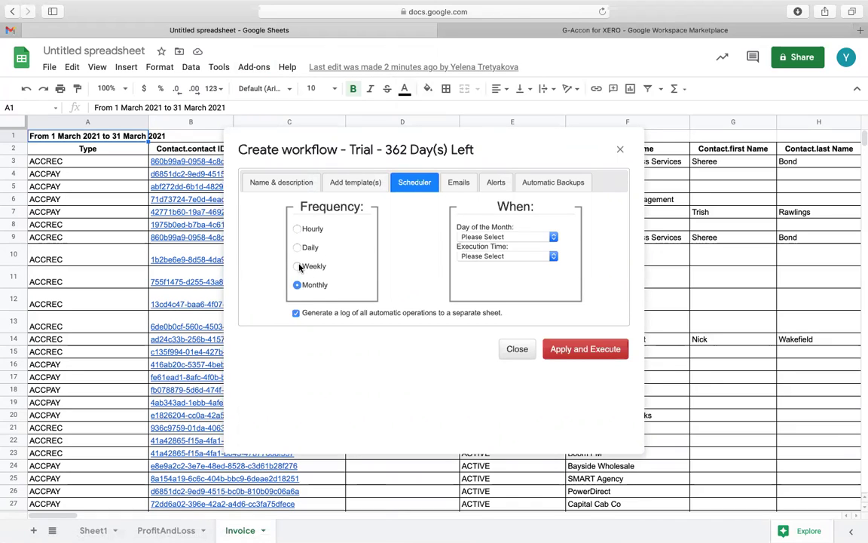
left_click(297, 266)
left_click(350, 181)
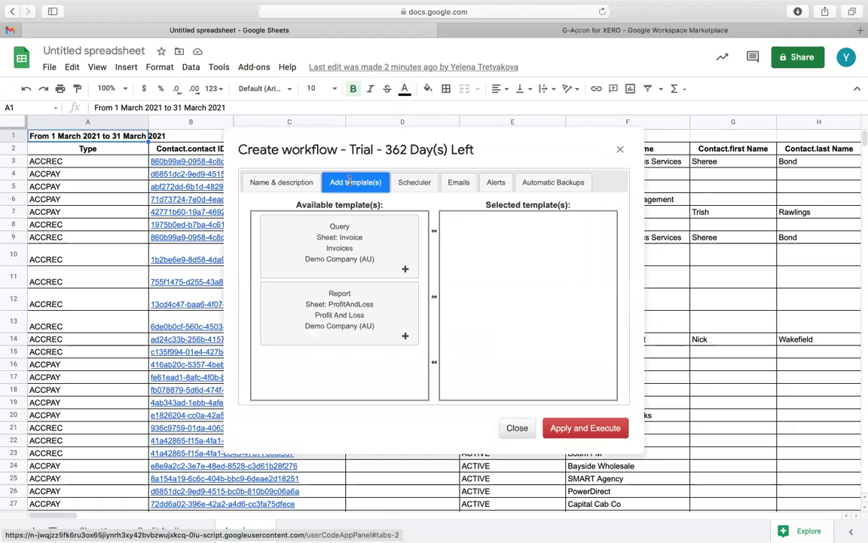
left_click_drag(309, 222, 531, 249)
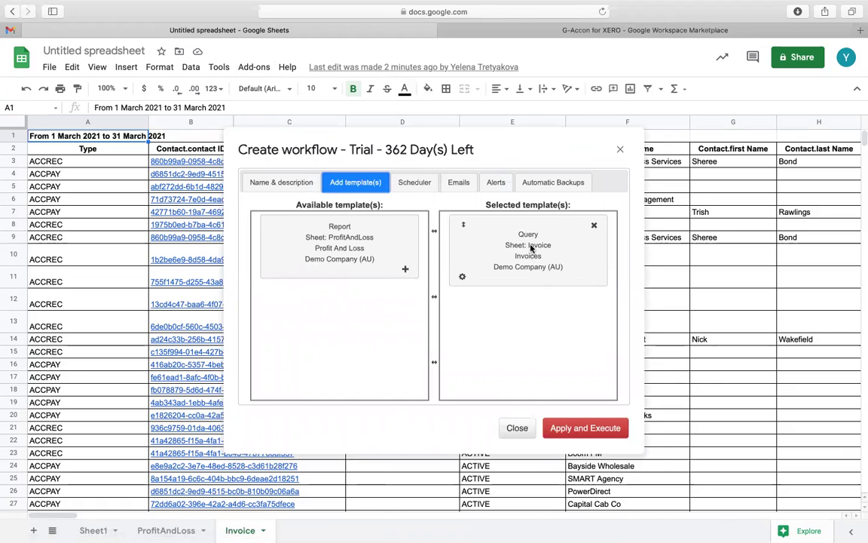
Review the workflow's email notification settings and the available spreadsheet attachment formats.
left_click(457, 182)
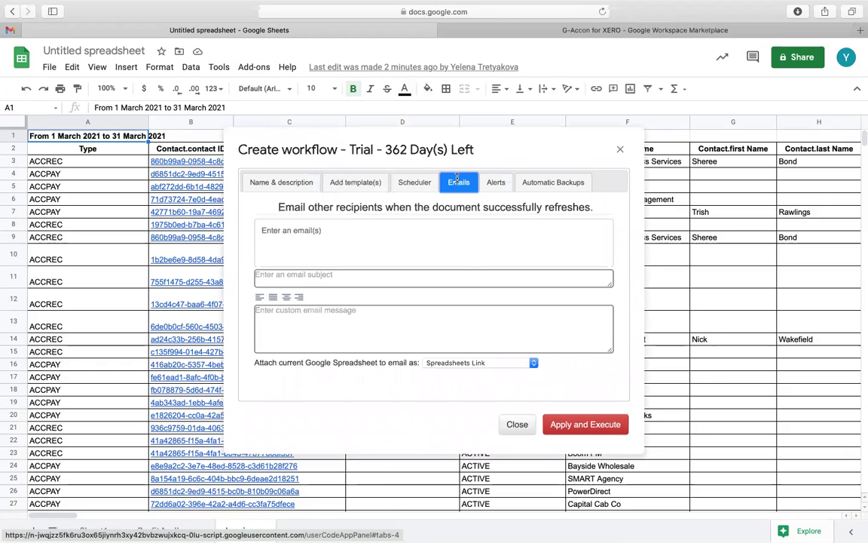
left_click(533, 362)
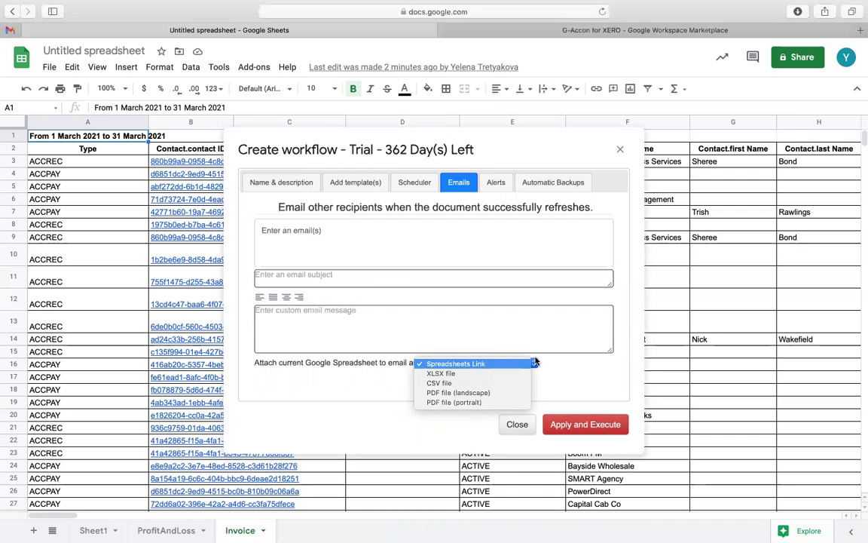
left_click(499, 185)
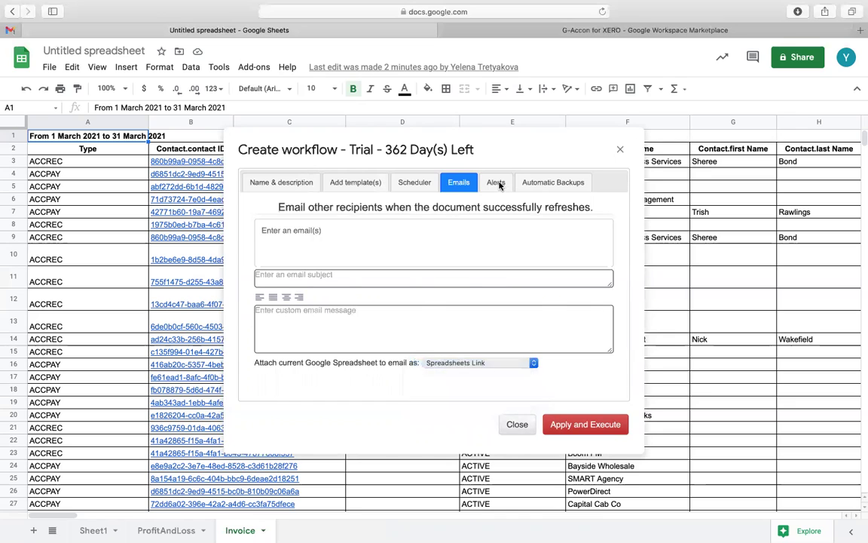
Turn on automatic spreadsheet backups for the workflow, then try to apply and execute it before closing its setup.
left_click(498, 183)
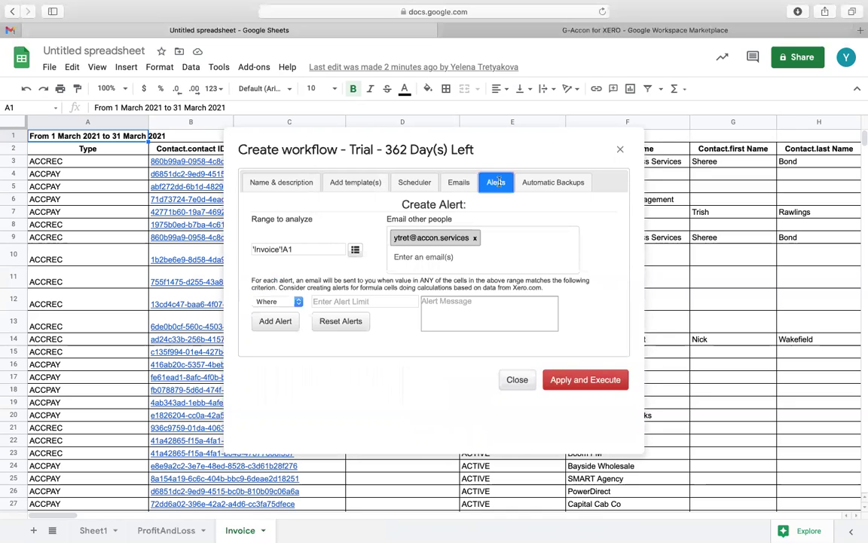
left_click(571, 182)
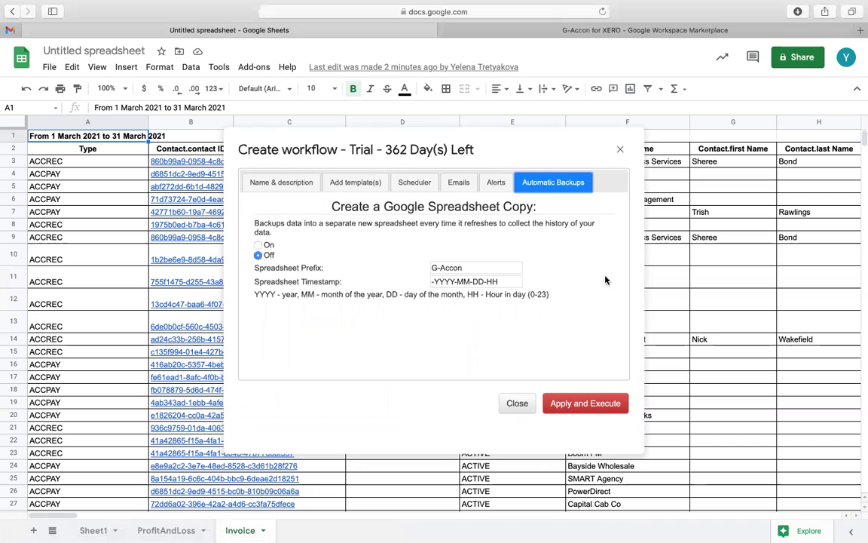
left_click(258, 245)
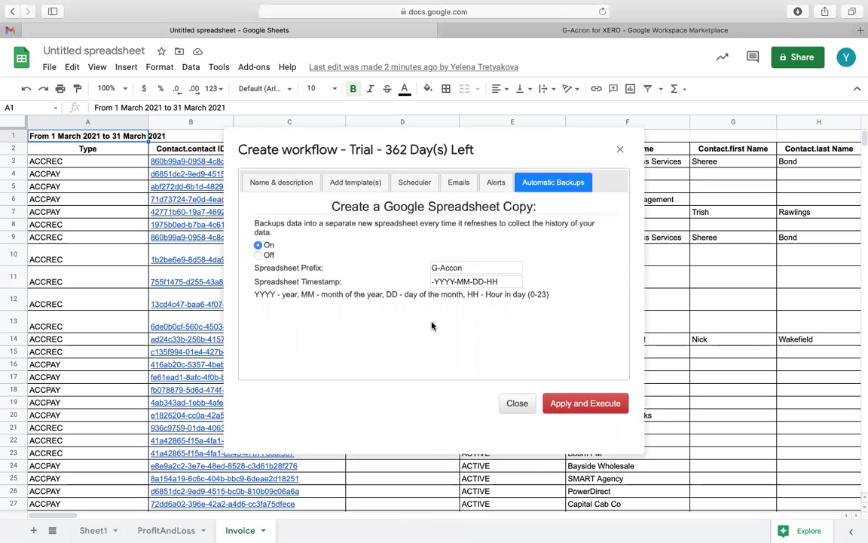
left_click(605, 406)
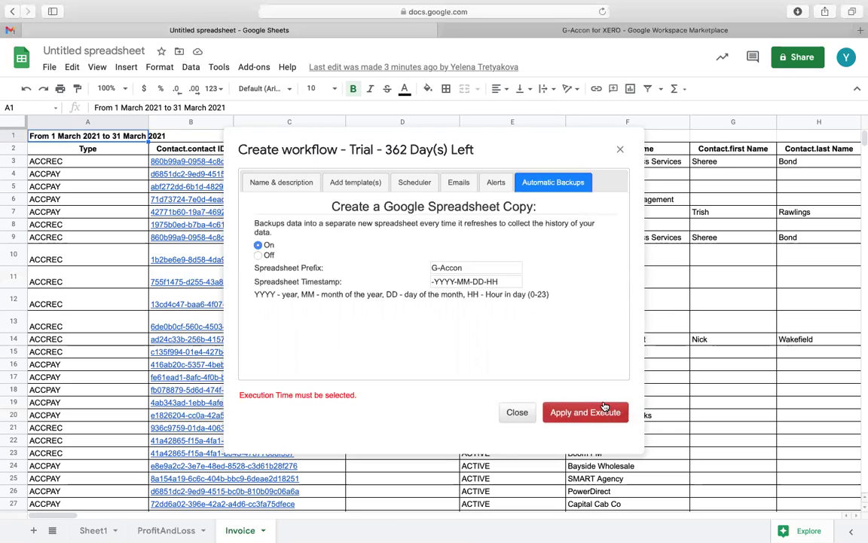
left_click(622, 150)
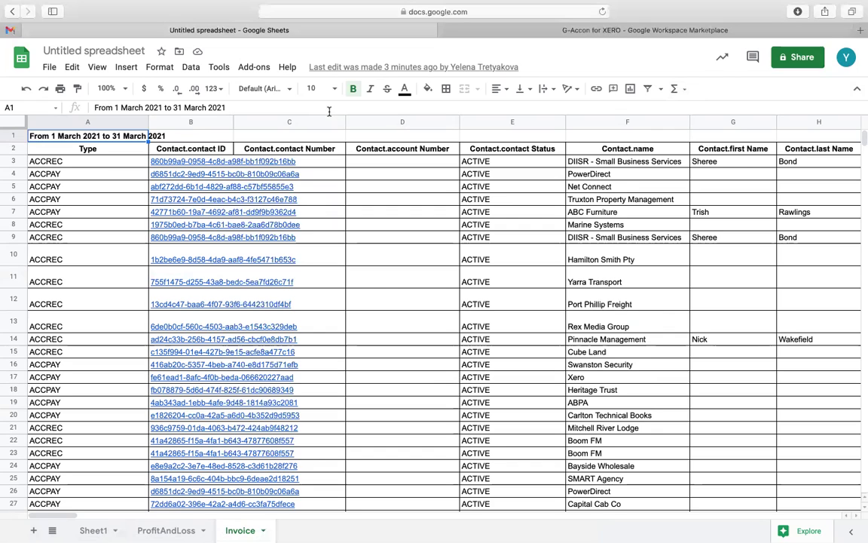
Open G-Accon for XERO's templates saved in the cloud and look through the full list of reports and queries.
left_click(265, 71)
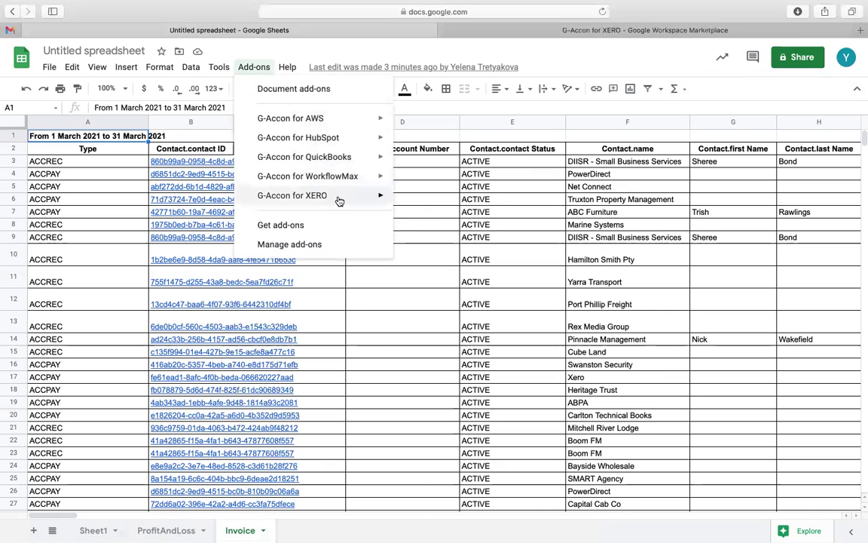
mouse_move(339, 200)
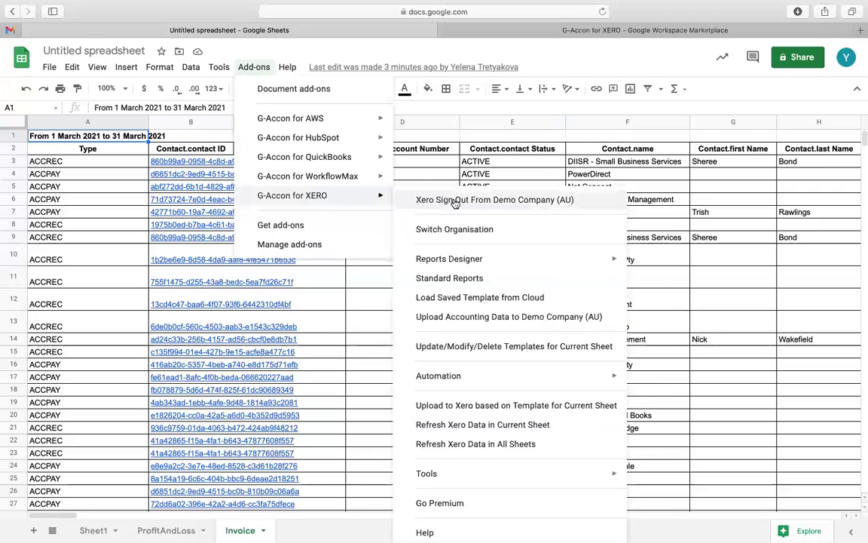
left_click(455, 298)
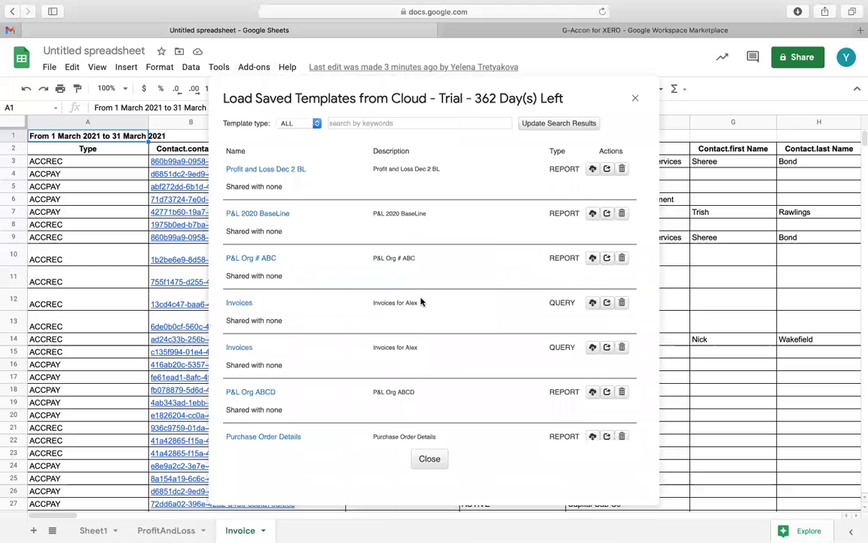
scroll(421, 302, "down", 7)
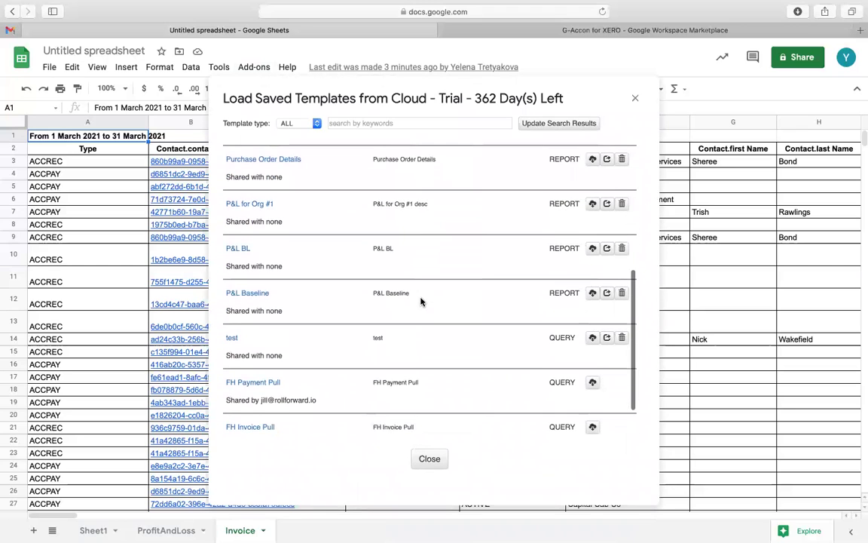
scroll(420, 302, "down", 2)
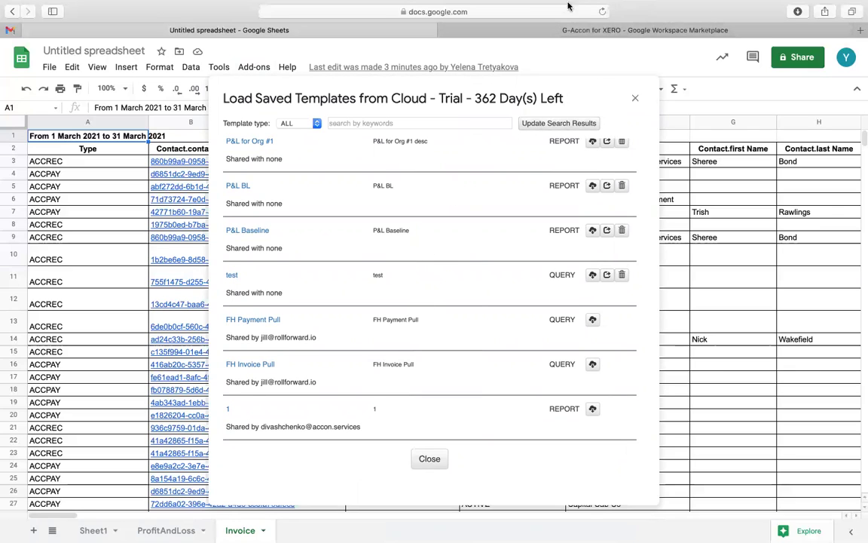
mouse_move(571, 14)
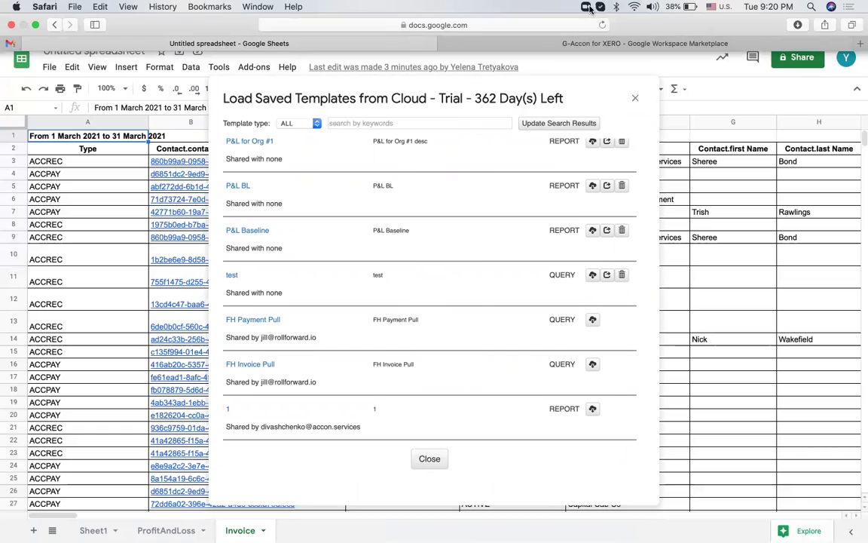